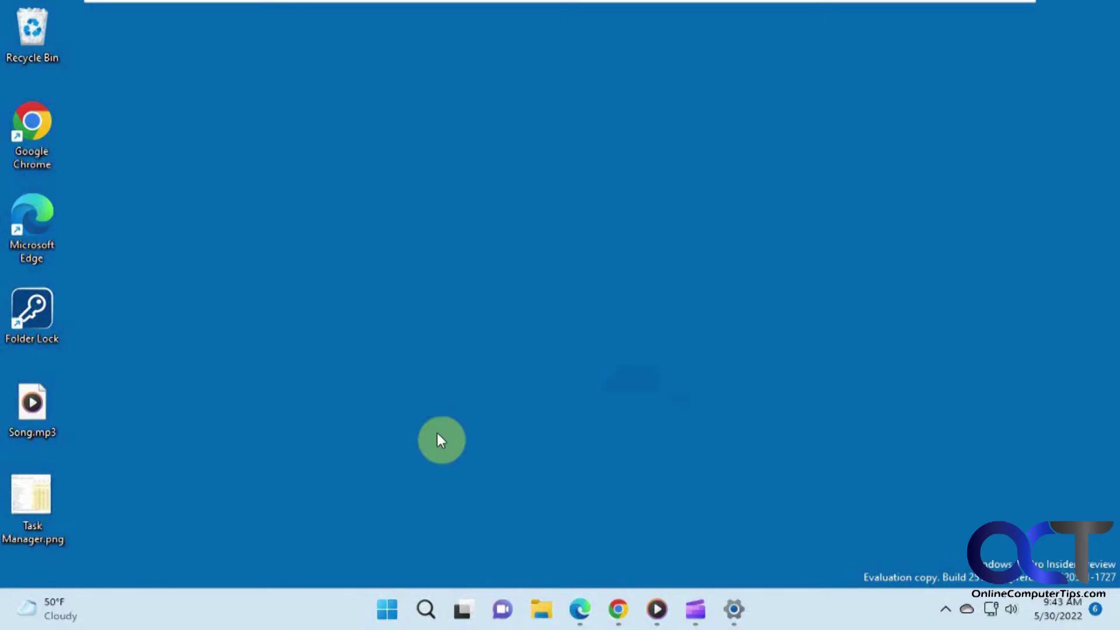
- Open Task Manager.png in Photos to view the old-style Task Manager, then close it
{"action": "double_click", "coordinate": [32, 494]}
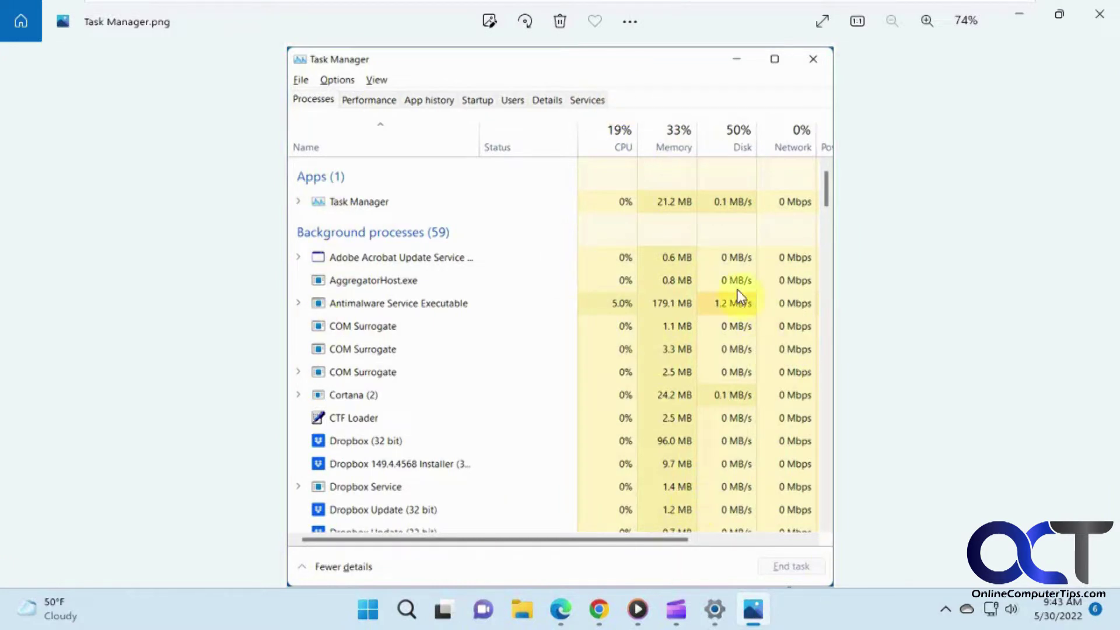
{"action": "left_click", "coordinate": [1097, 15]}
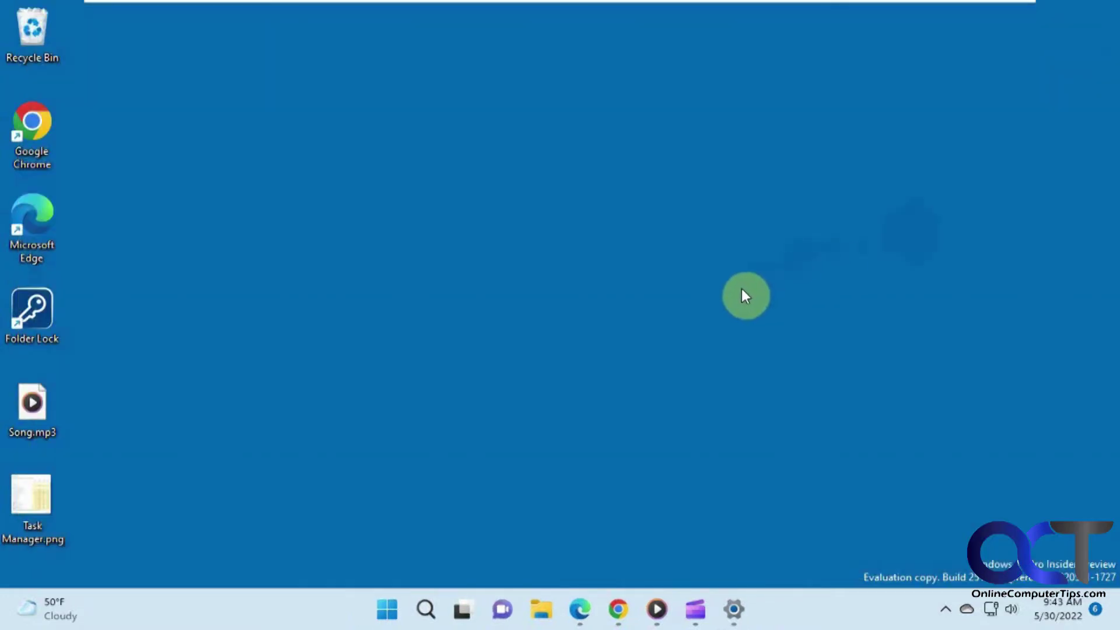
- Launch Task Manager from the Start right-click menu, show sidebar page names, and widen the window rightward
{"action": "right_click", "coordinate": [389, 609]}
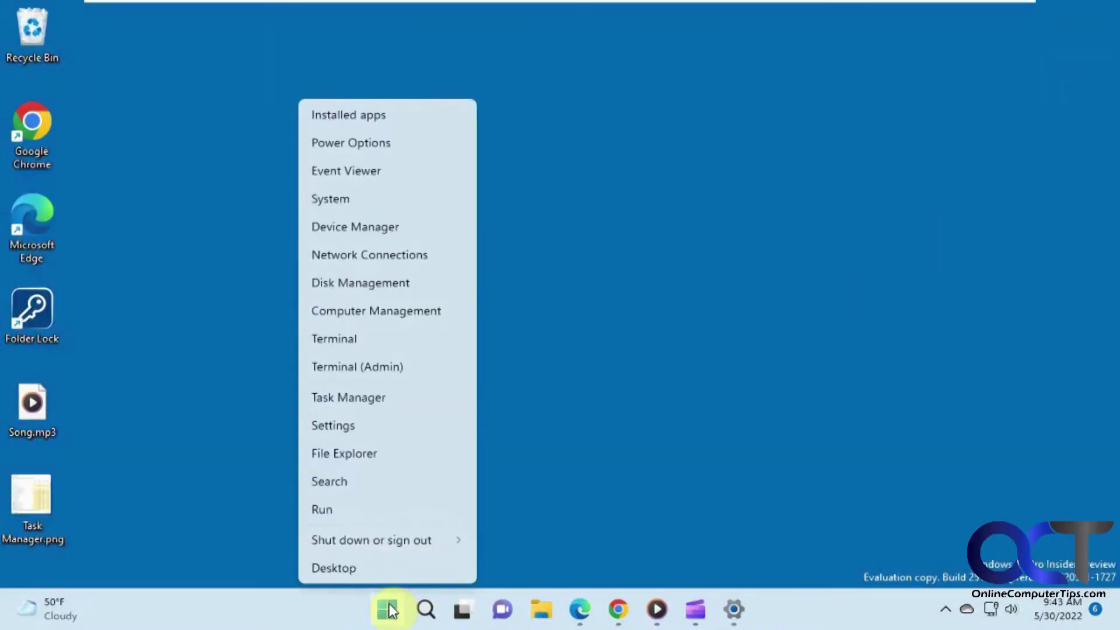
{"action": "left_click", "coordinate": [362, 397]}
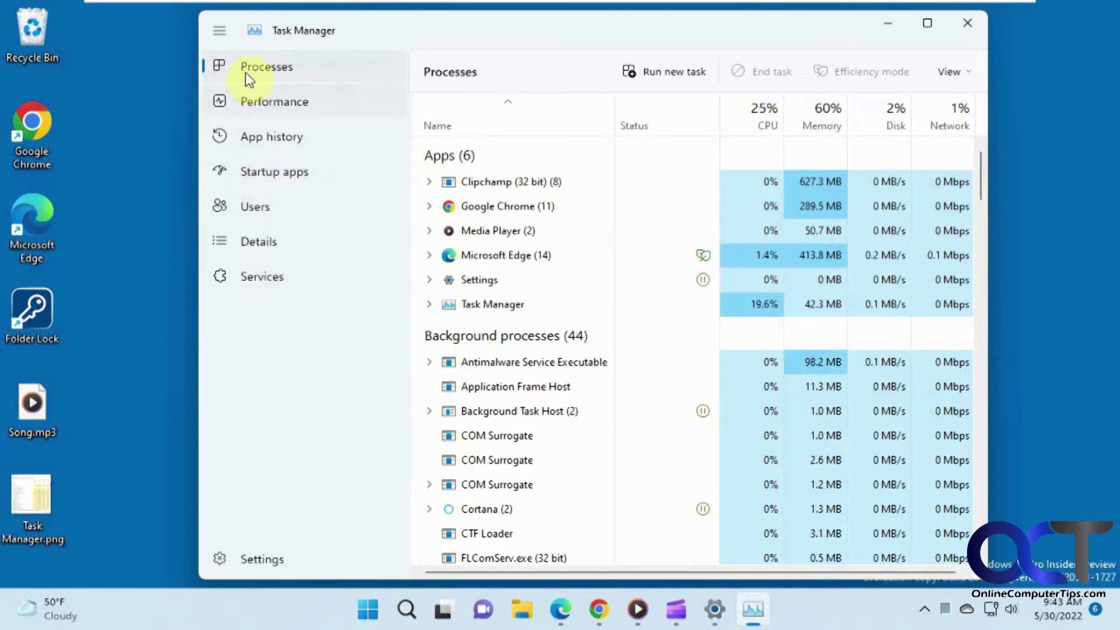
{"action": "left_click", "coordinate": [220, 35]}
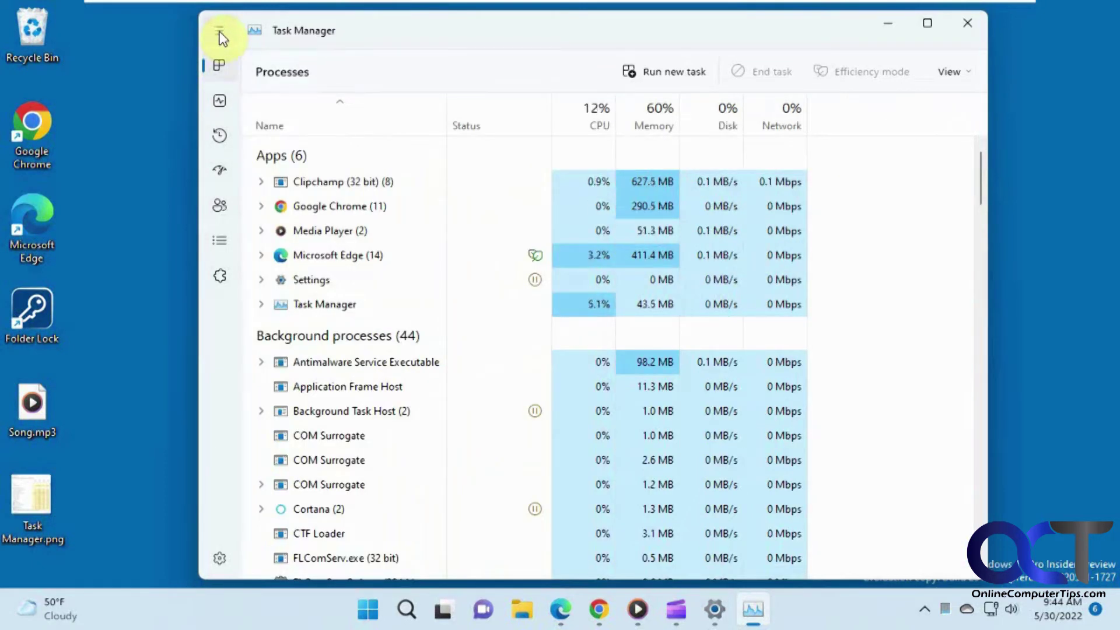
{"action": "left_click", "coordinate": [221, 35]}
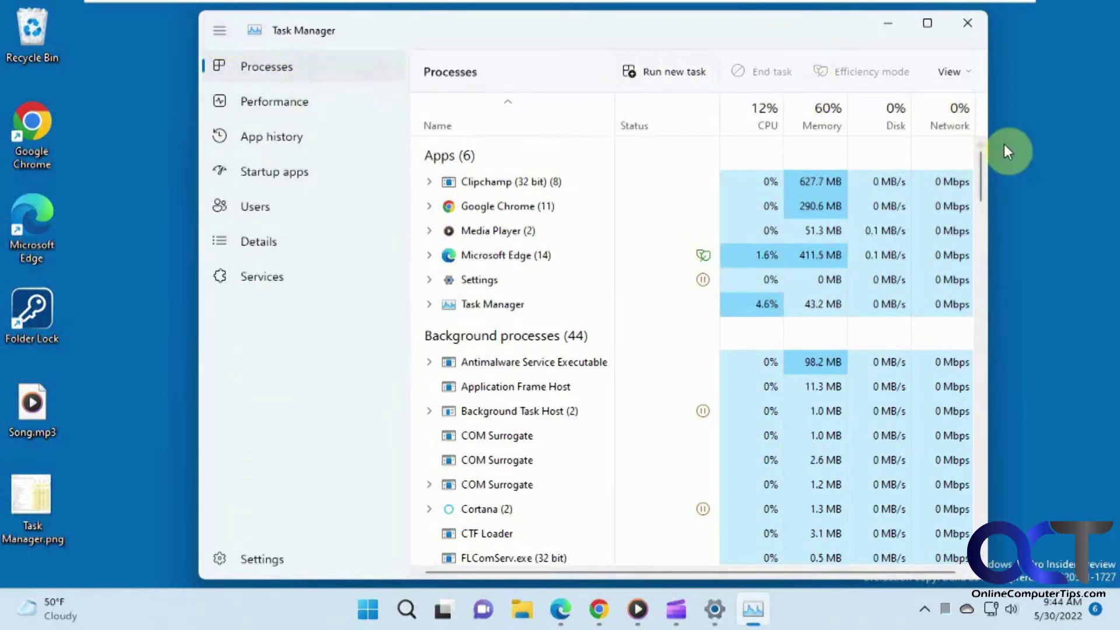
{"action": "left_click_drag", "start_coordinate": [988, 140], "coordinate": [1086, 138]}
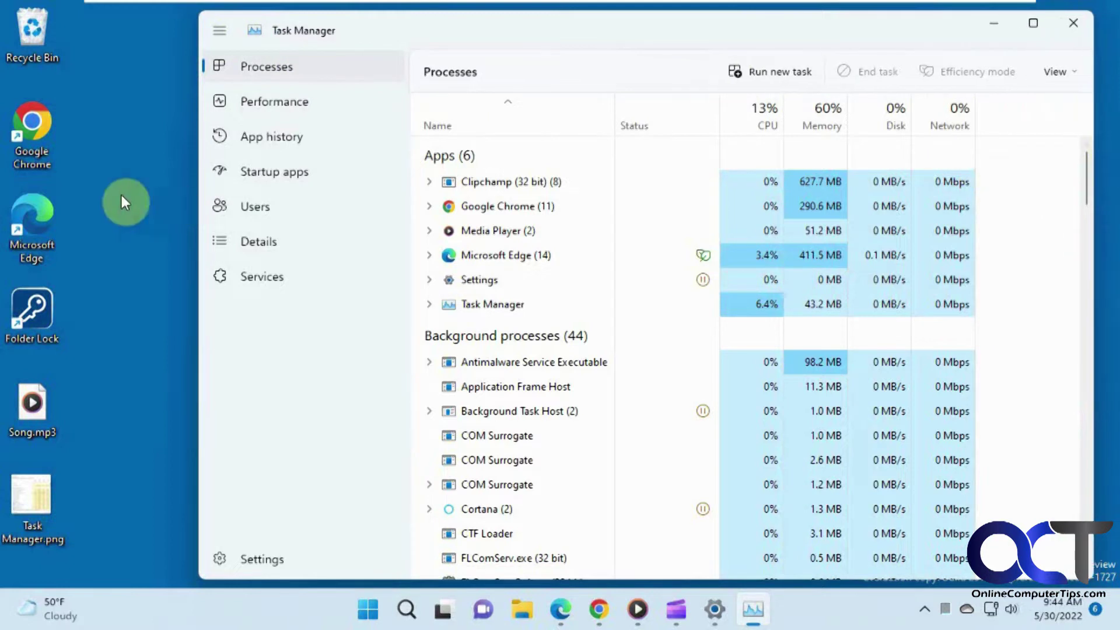
- Widen the window leftward and view the Performance, App history, Startup apps, Users and Details pages
{"action": "left_click_drag", "start_coordinate": [200, 175], "coordinate": [59, 172]}
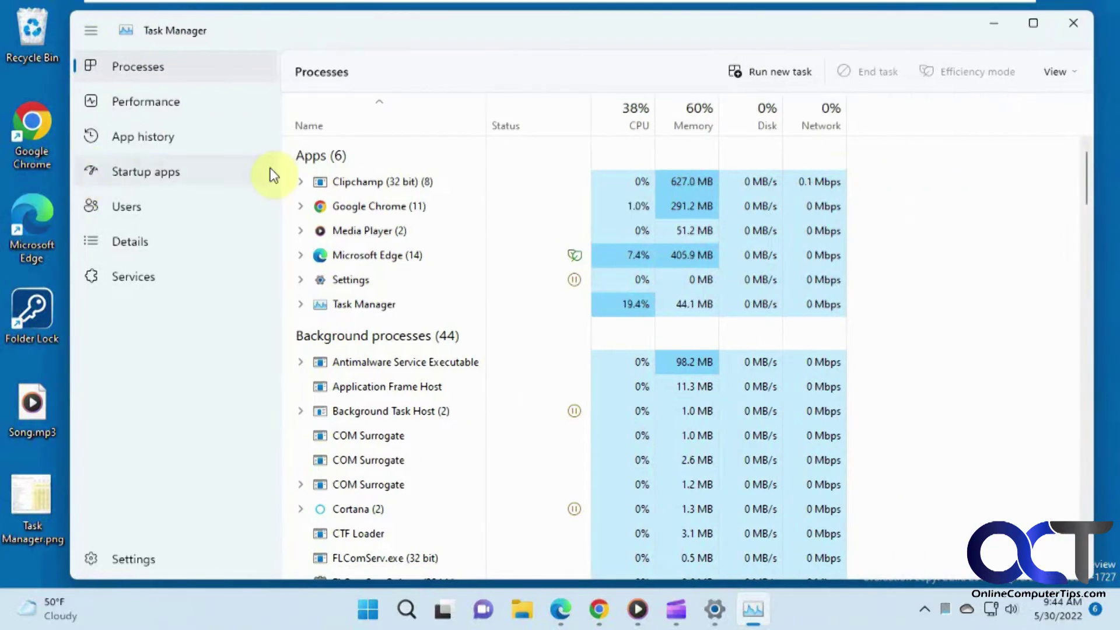
{"action": "left_click", "coordinate": [121, 100]}
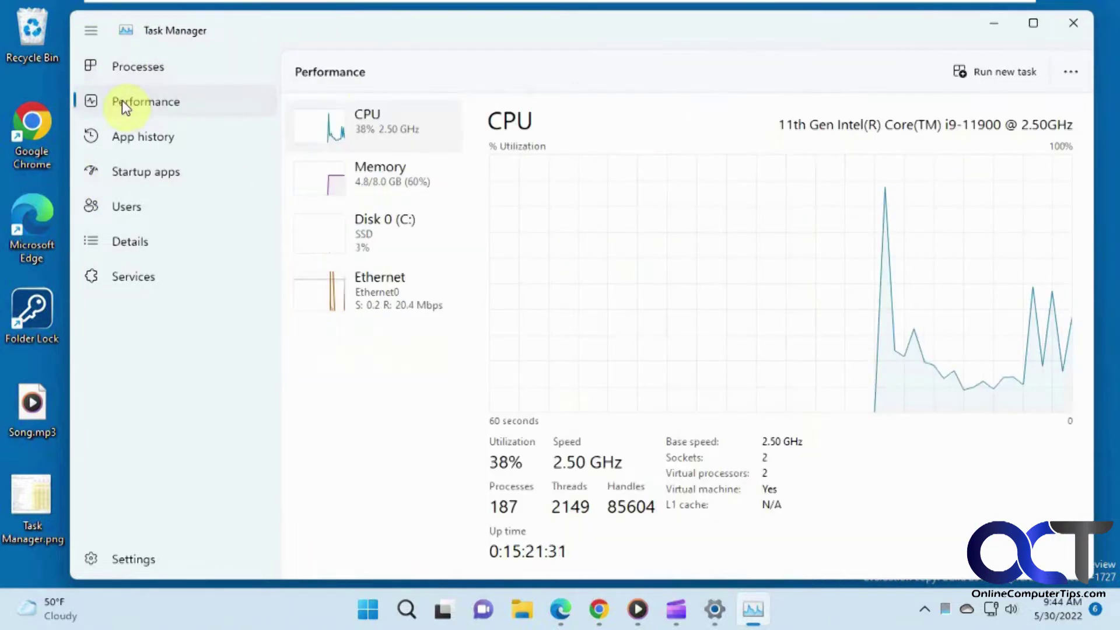
{"action": "left_click", "coordinate": [133, 136]}
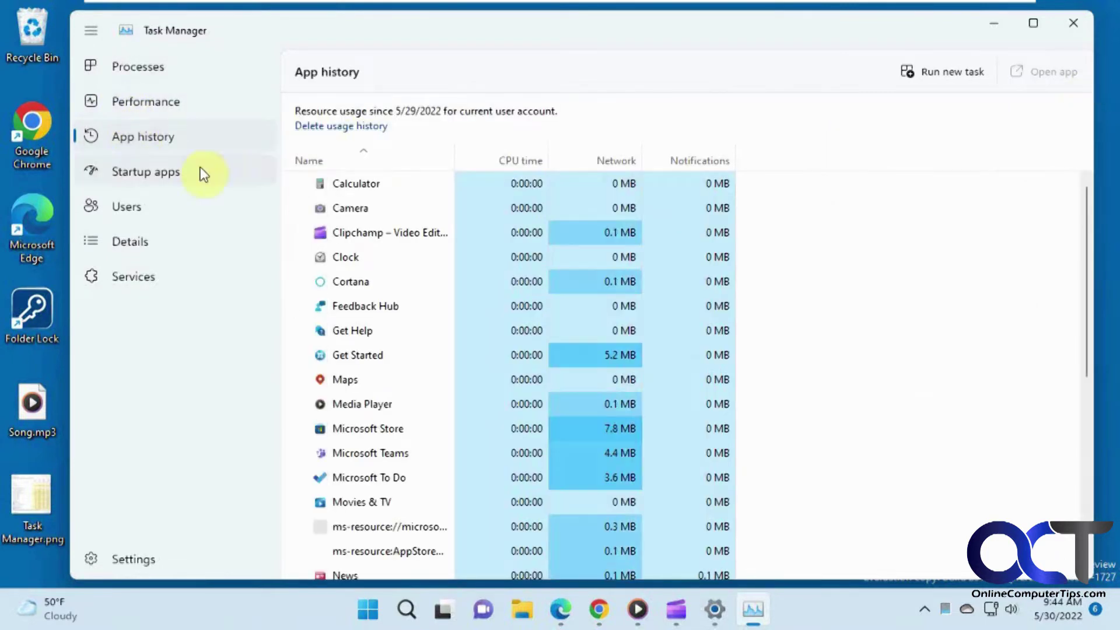
{"action": "left_click", "coordinate": [171, 174]}
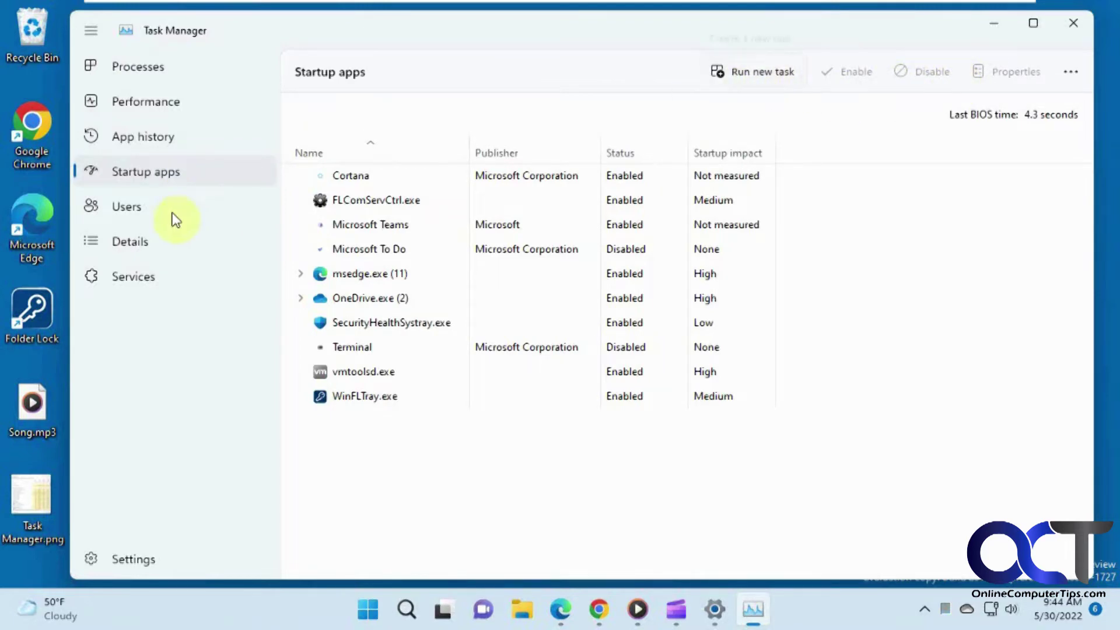
{"action": "left_click", "coordinate": [148, 206]}
{"action": "left_click", "coordinate": [145, 242]}
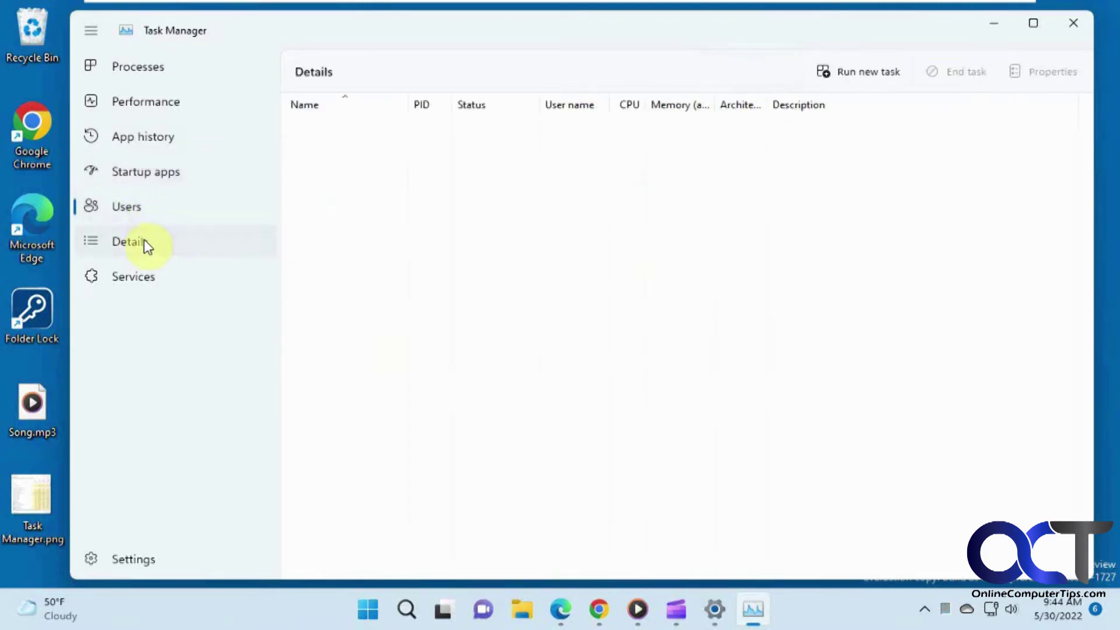
- Cycle through Performance, App history, Startup apps, Users, Details and Services, then return to Processes
{"action": "left_click", "coordinate": [165, 101]}
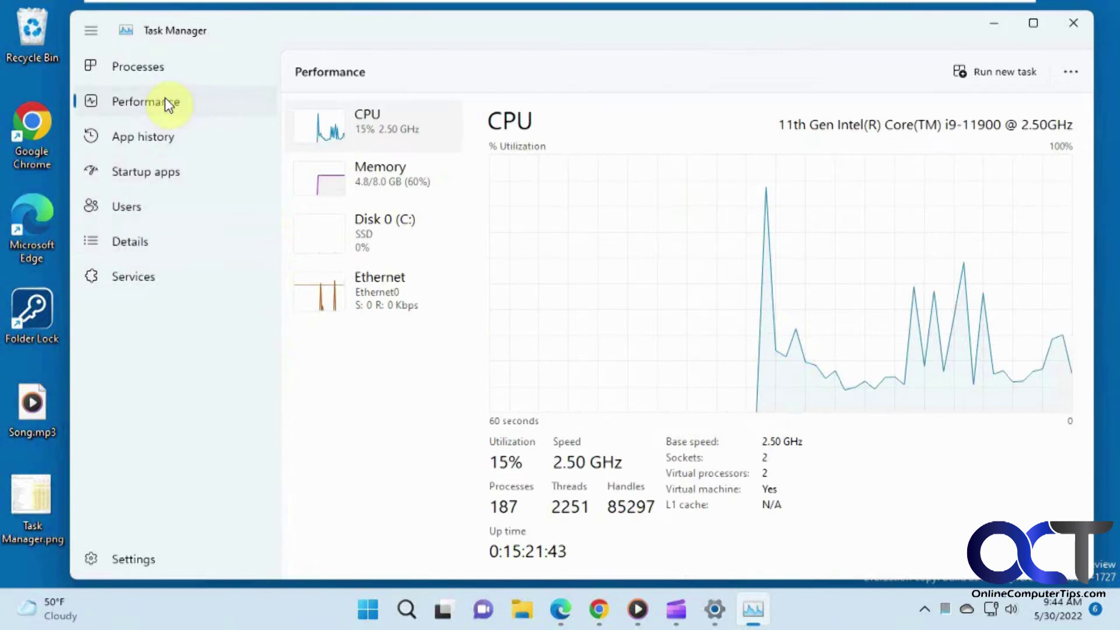
{"action": "left_click", "coordinate": [158, 136]}
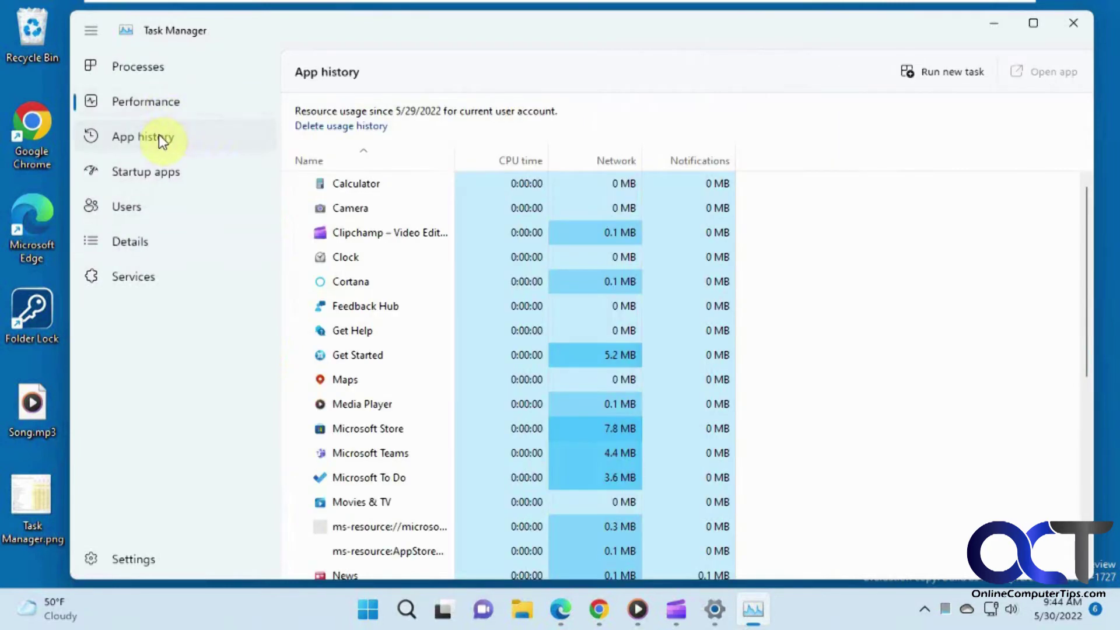
{"action": "left_click", "coordinate": [154, 173]}
{"action": "left_click", "coordinate": [132, 208]}
{"action": "left_click", "coordinate": [142, 245]}
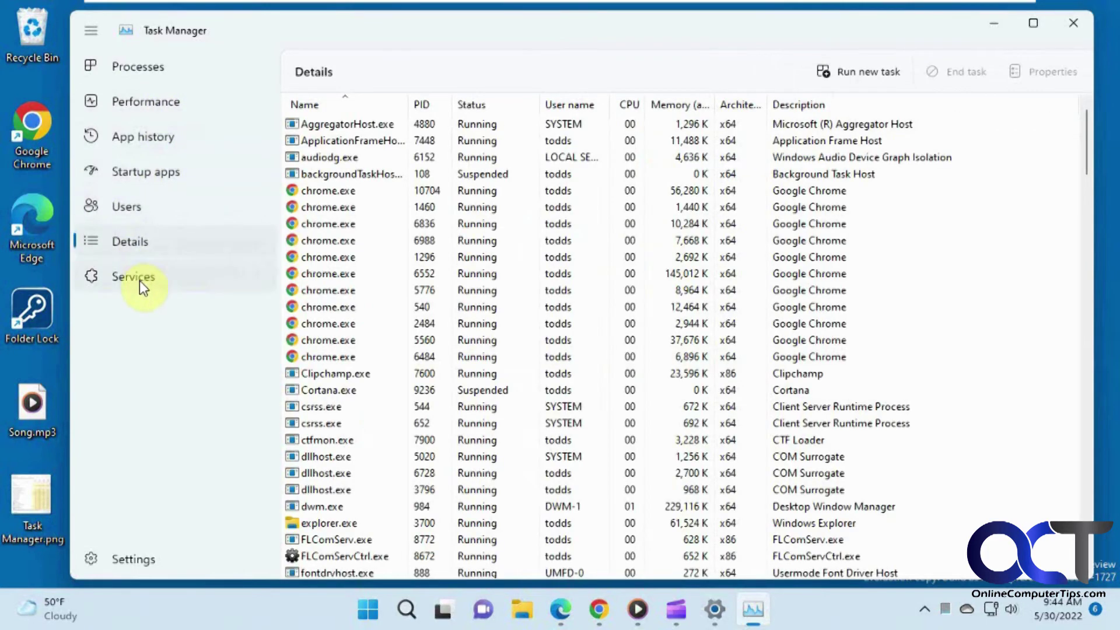
{"action": "left_click", "coordinate": [139, 279]}
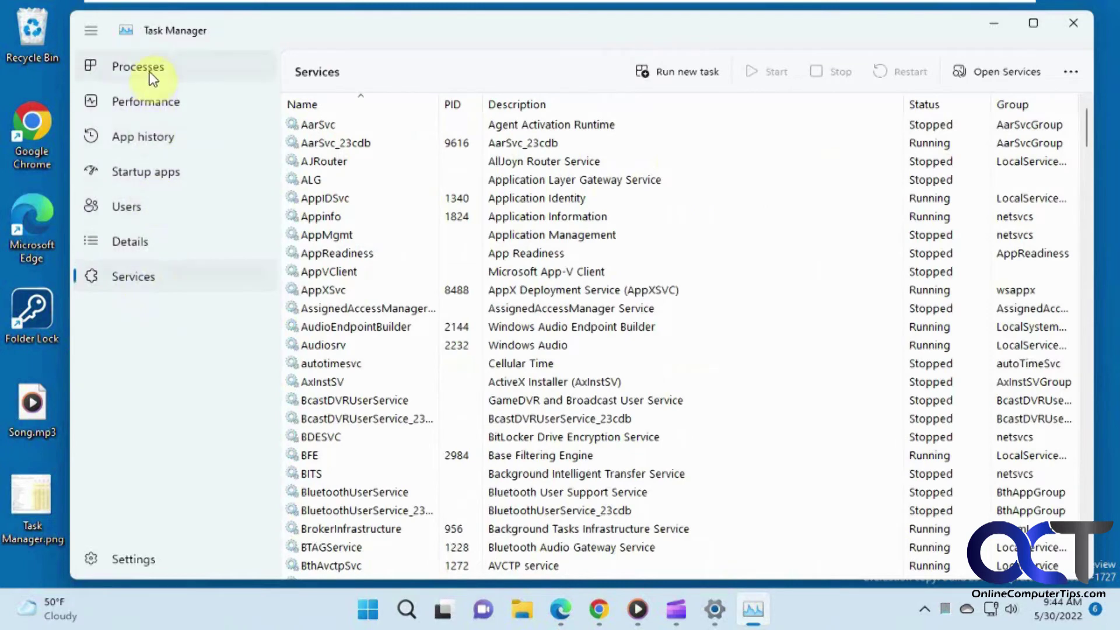
{"action": "left_click", "coordinate": [153, 80]}
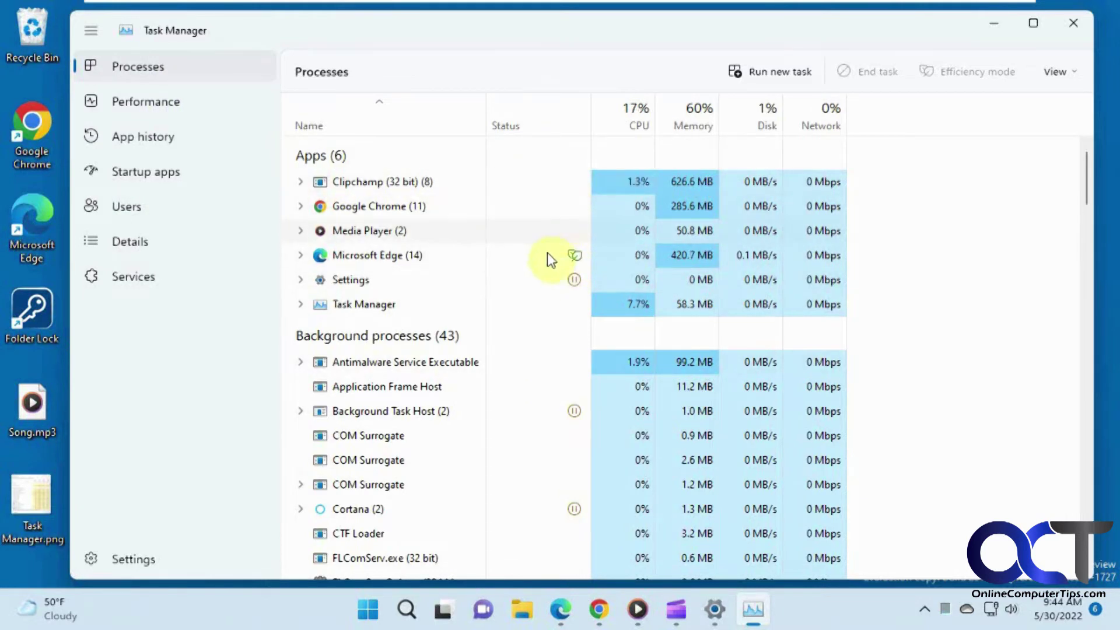
{"action": "mouse_move", "coordinate": [575, 281]}
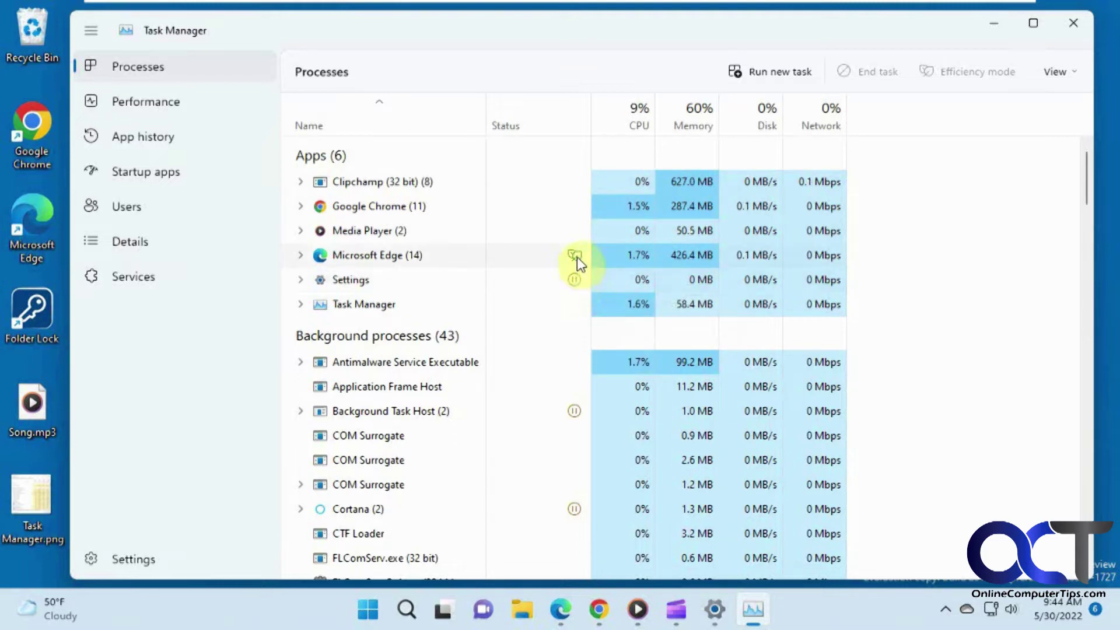
{"action": "mouse_move", "coordinate": [576, 257]}
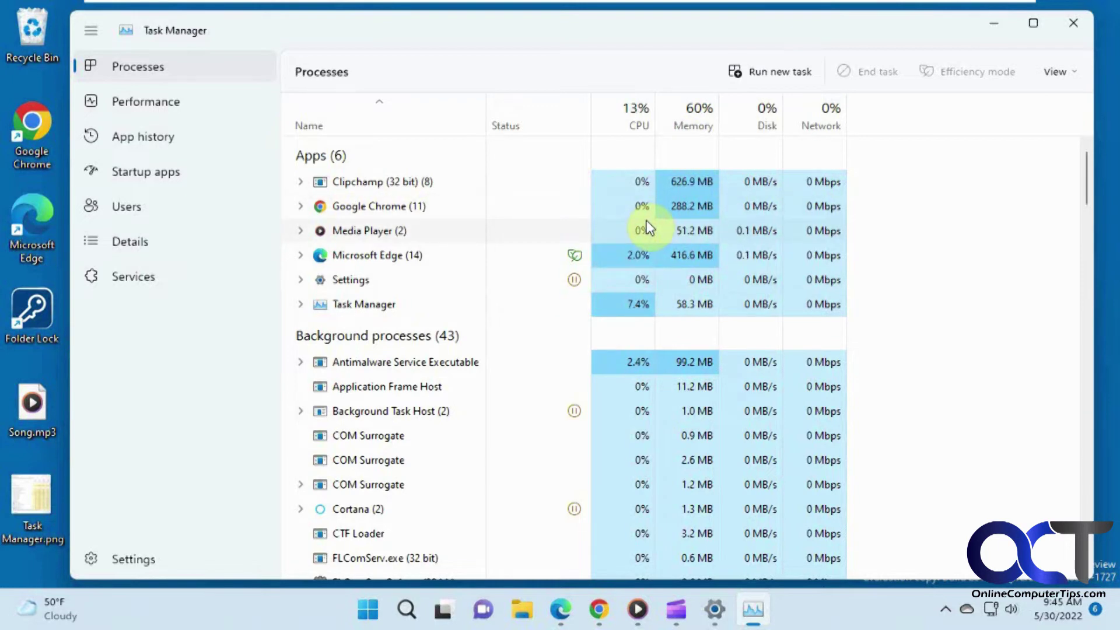
- In Settings, review the default start page and update speed, keeping Processes and Normal, then return to Processes
{"action": "left_click", "coordinate": [133, 561]}
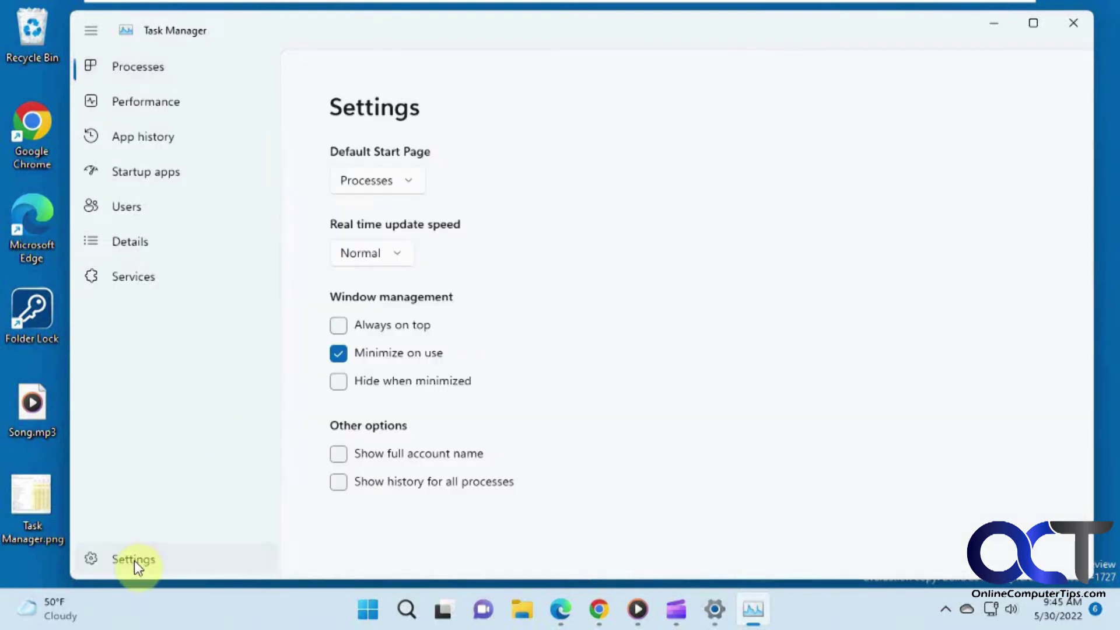
{"action": "left_click", "coordinate": [415, 184]}
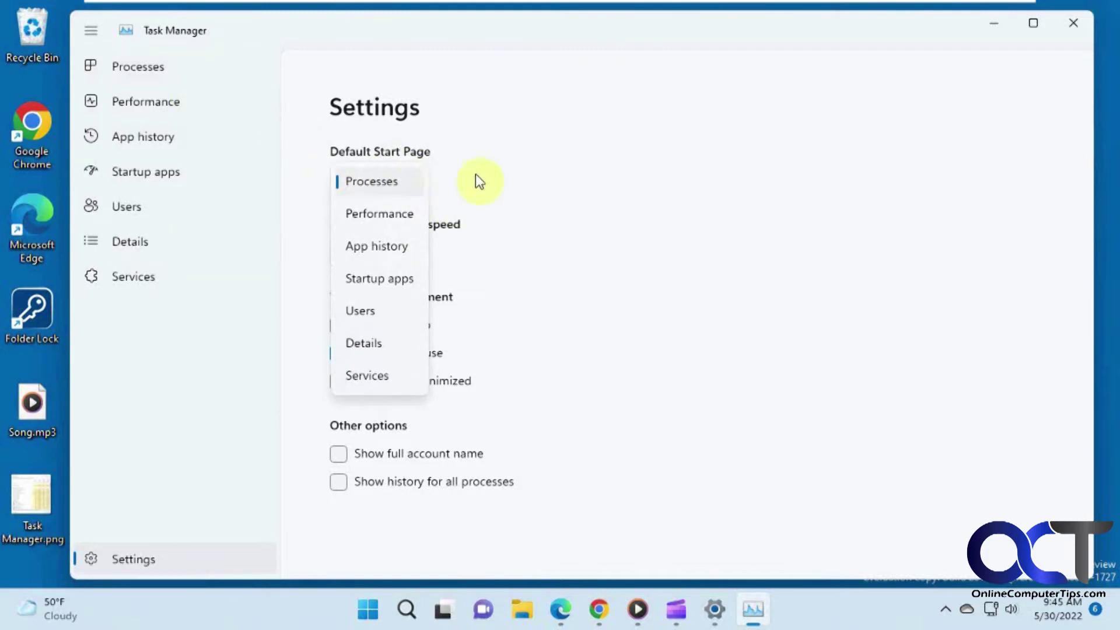
{"action": "left_click", "coordinate": [388, 181]}
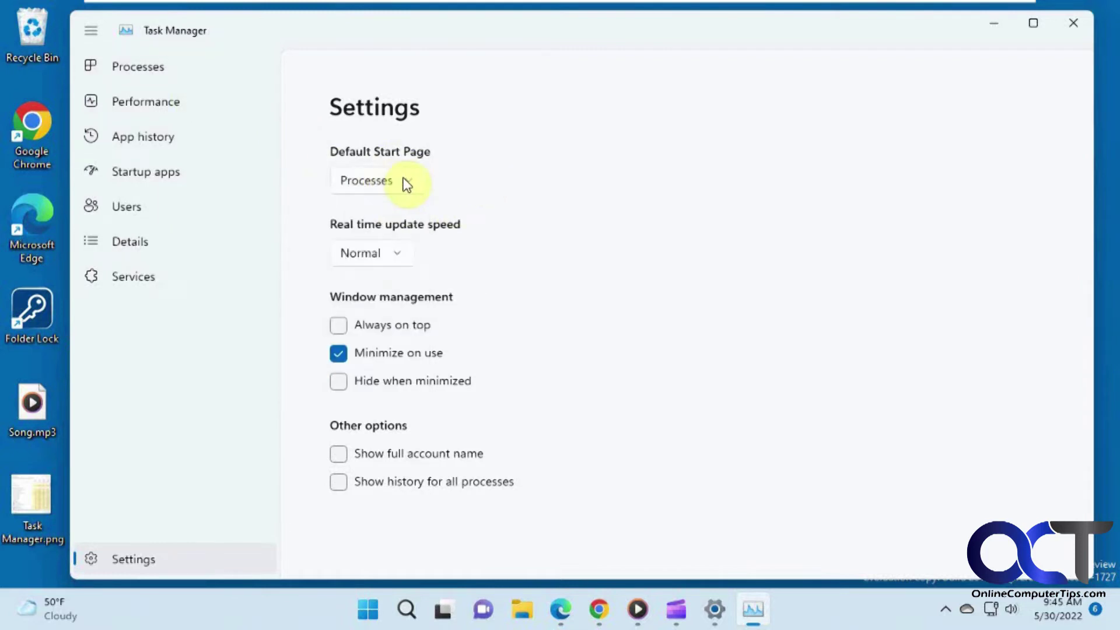
{"action": "left_click", "coordinate": [405, 260]}
{"action": "left_click", "coordinate": [443, 257]}
{"action": "left_click", "coordinate": [146, 68]}
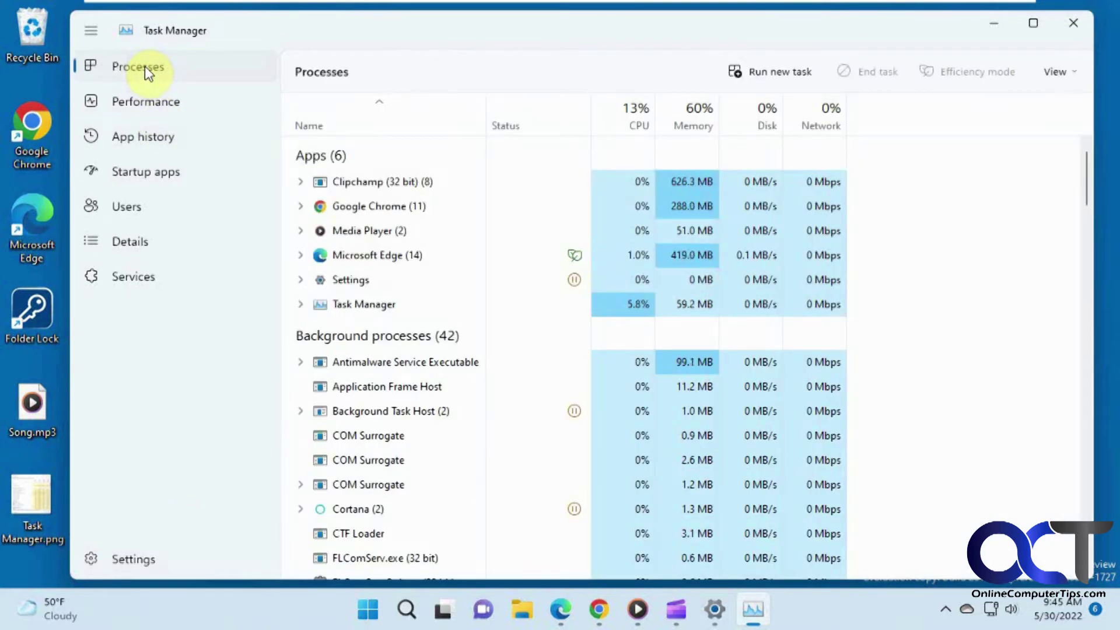
{"action": "left_click", "coordinate": [1070, 73]}
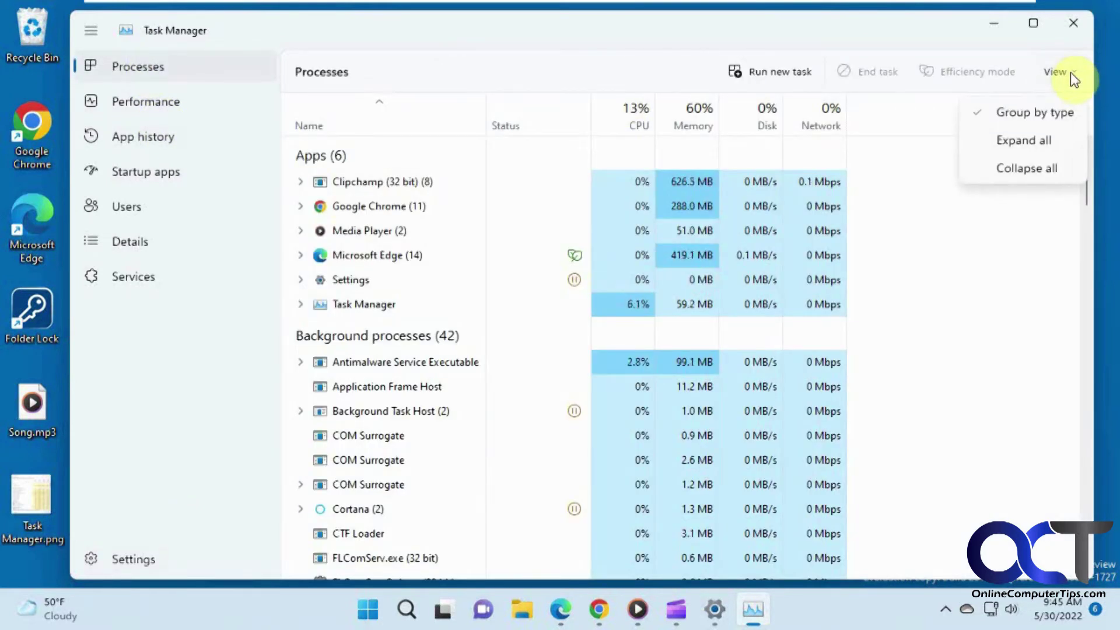
{"action": "left_click", "coordinate": [196, 102]}
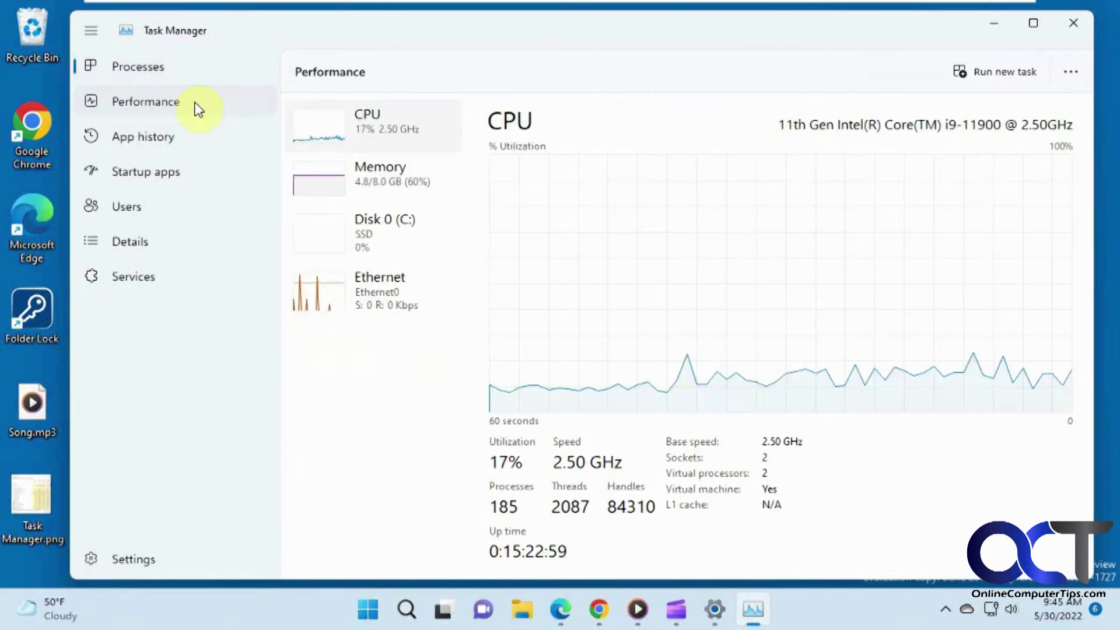
{"action": "left_click", "coordinate": [1074, 73]}
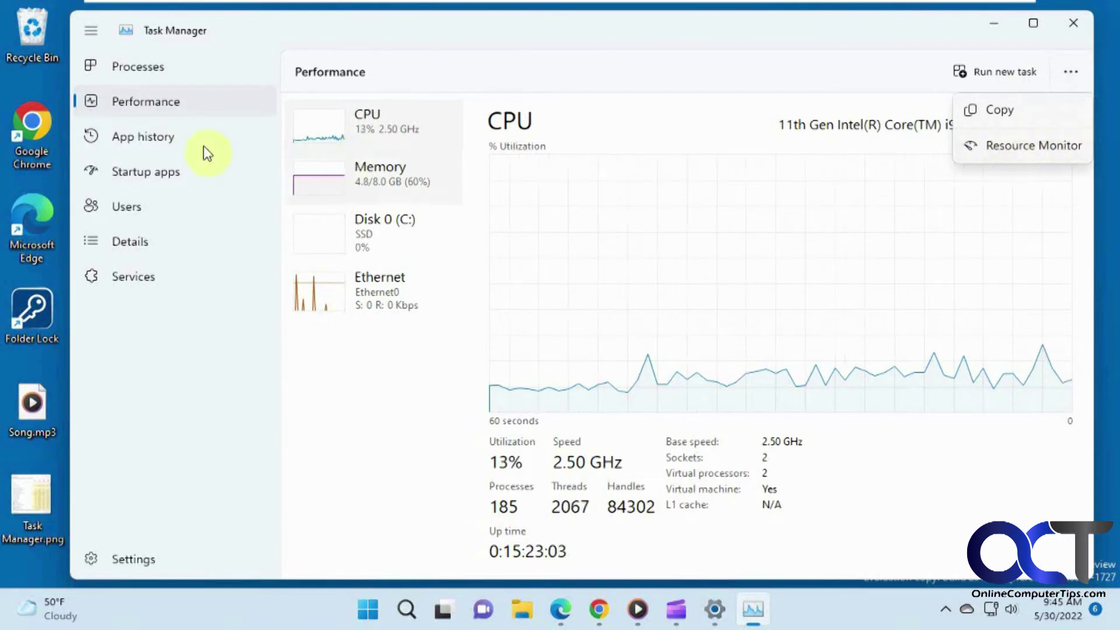
{"action": "left_click", "coordinate": [150, 137]}
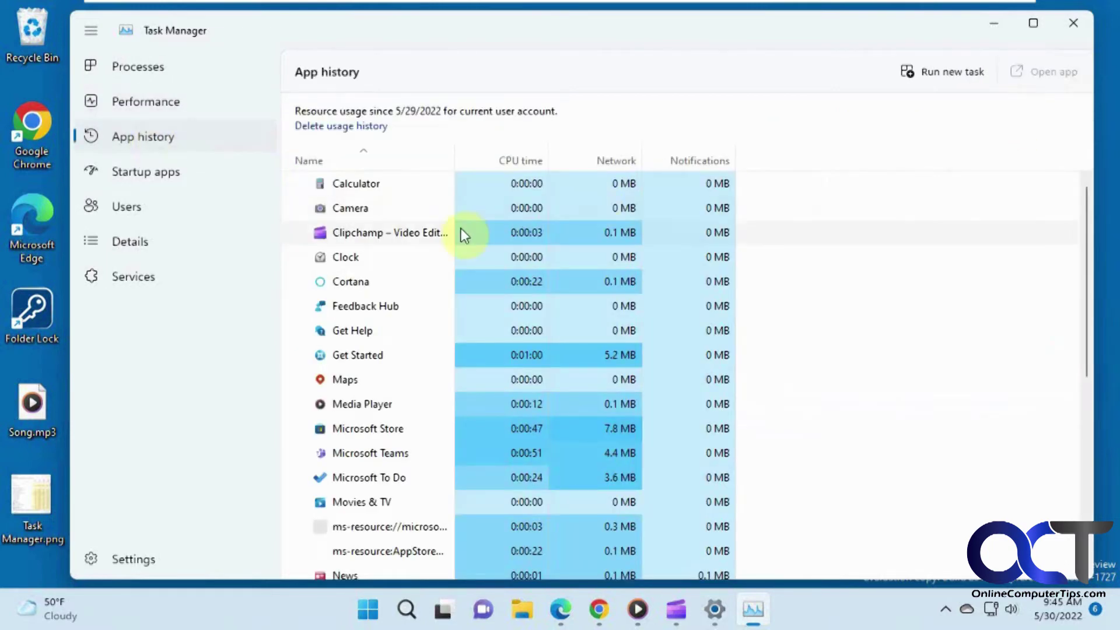
{"action": "left_click", "coordinate": [137, 171]}
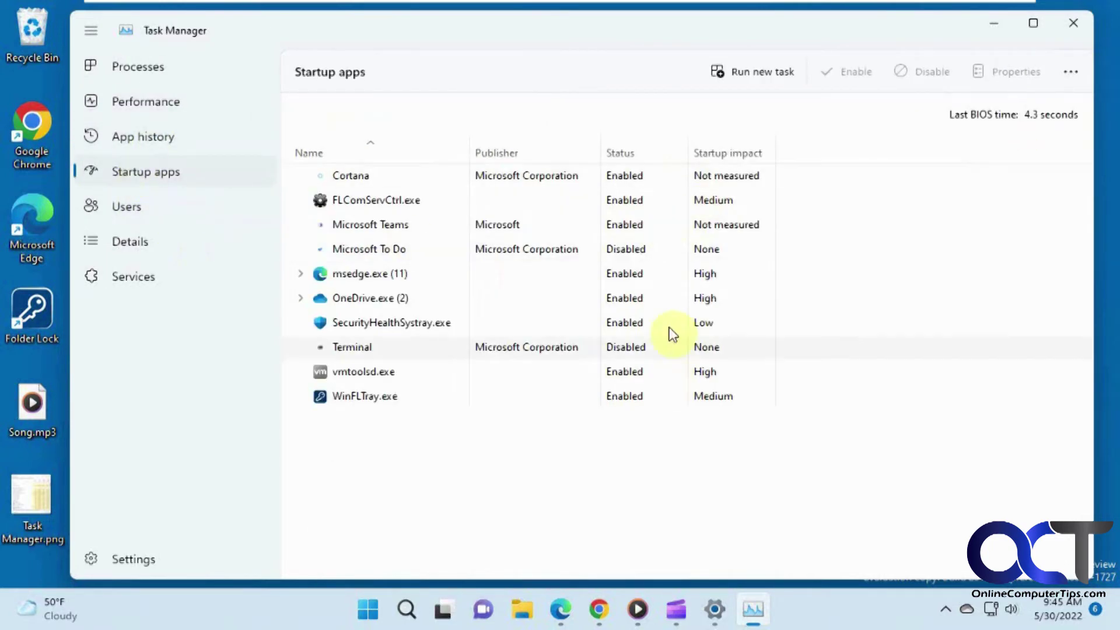
{"action": "left_click", "coordinate": [133, 70]}
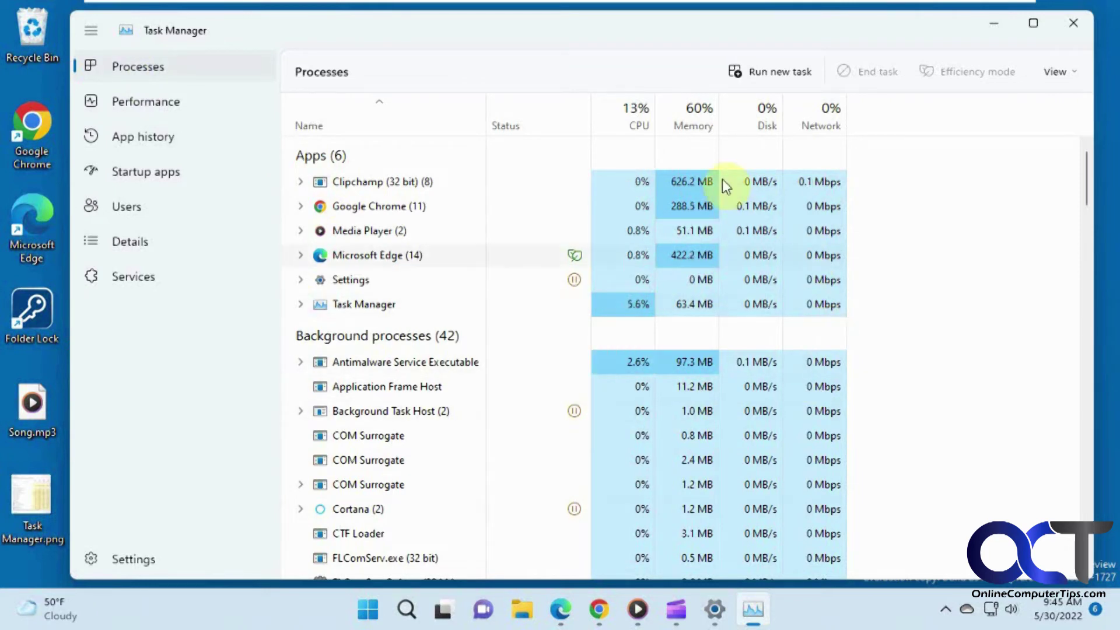
- Launch the Windows Settings app from the Start menu
{"action": "left_click", "coordinate": [714, 610]}
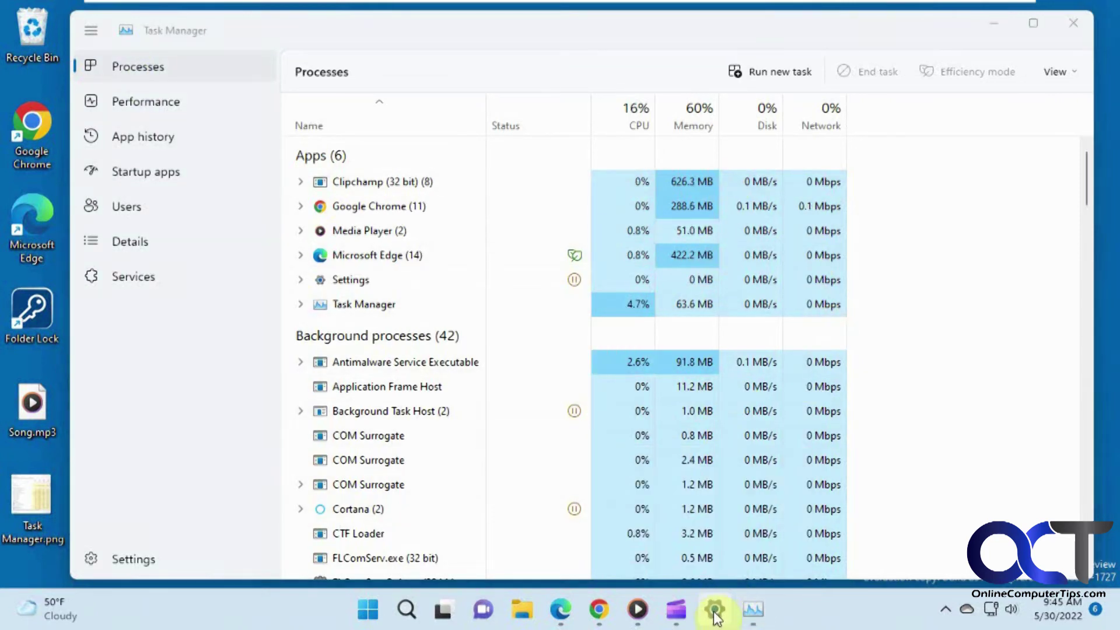
{"action": "left_click", "coordinate": [372, 608]}
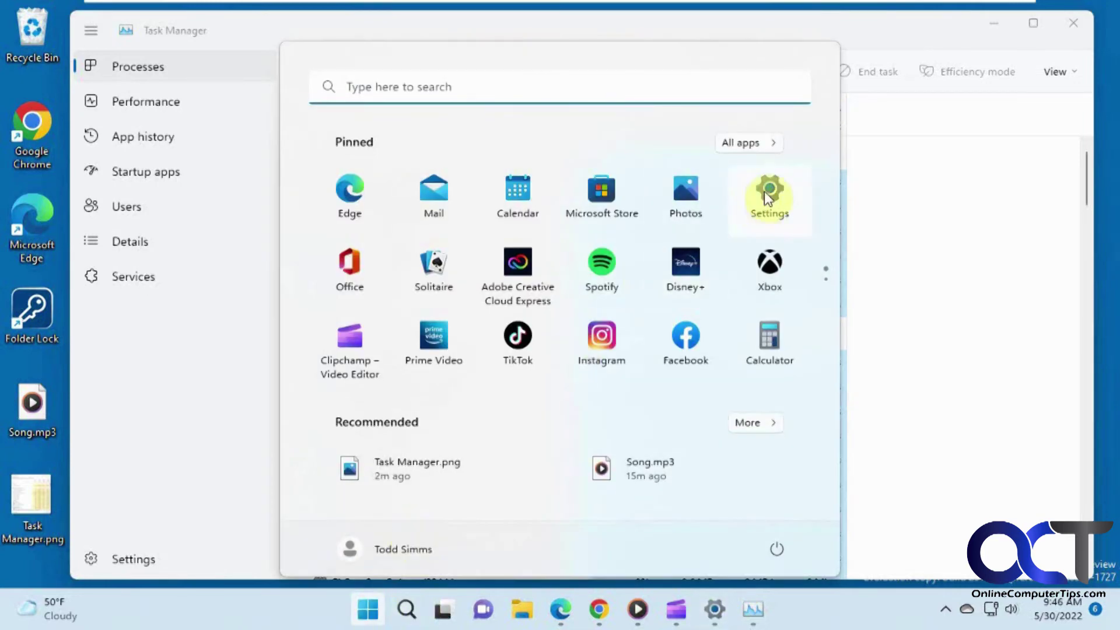
{"action": "left_click", "coordinate": [764, 192]}
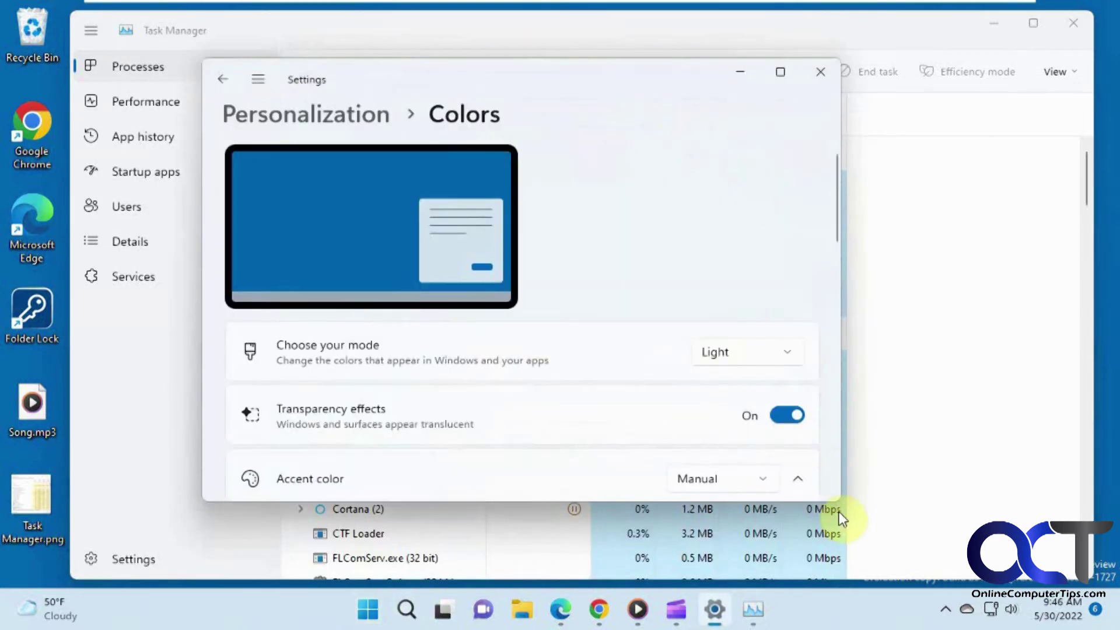
- Change the Windows accent colour from blue to red and minimize Settings
{"action": "left_click_drag", "start_coordinate": [836, 500], "coordinate": [941, 561]}
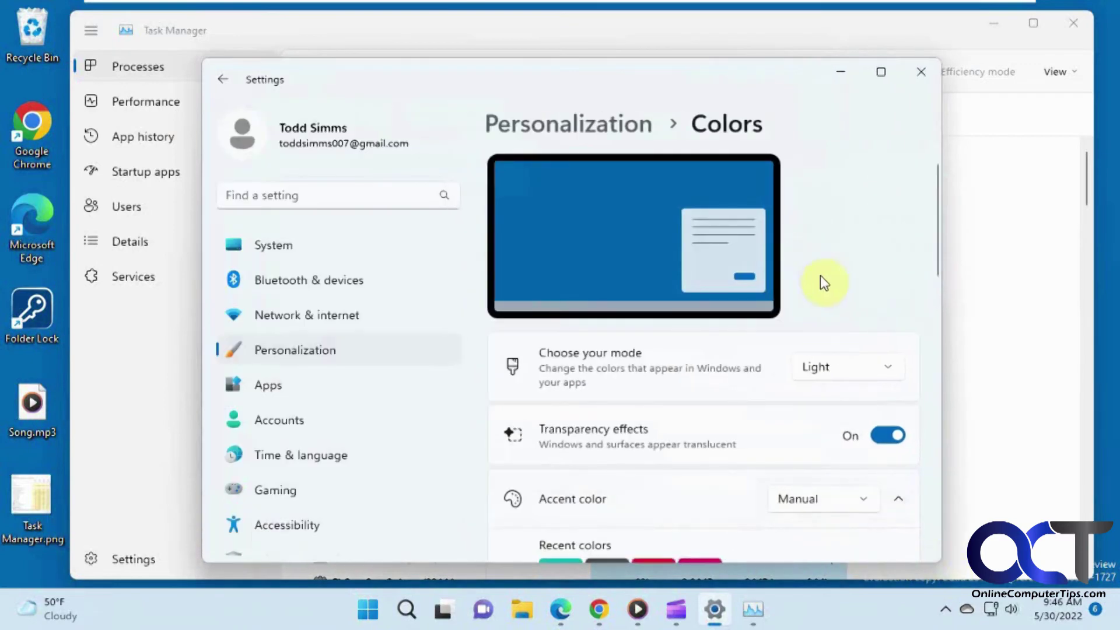
{"action": "scroll", "coordinate": [820, 279], "scroll_direction": "down", "scroll_amount": 2}
{"action": "scroll", "coordinate": [819, 280], "scroll_direction": "down", "scroll_amount": 4}
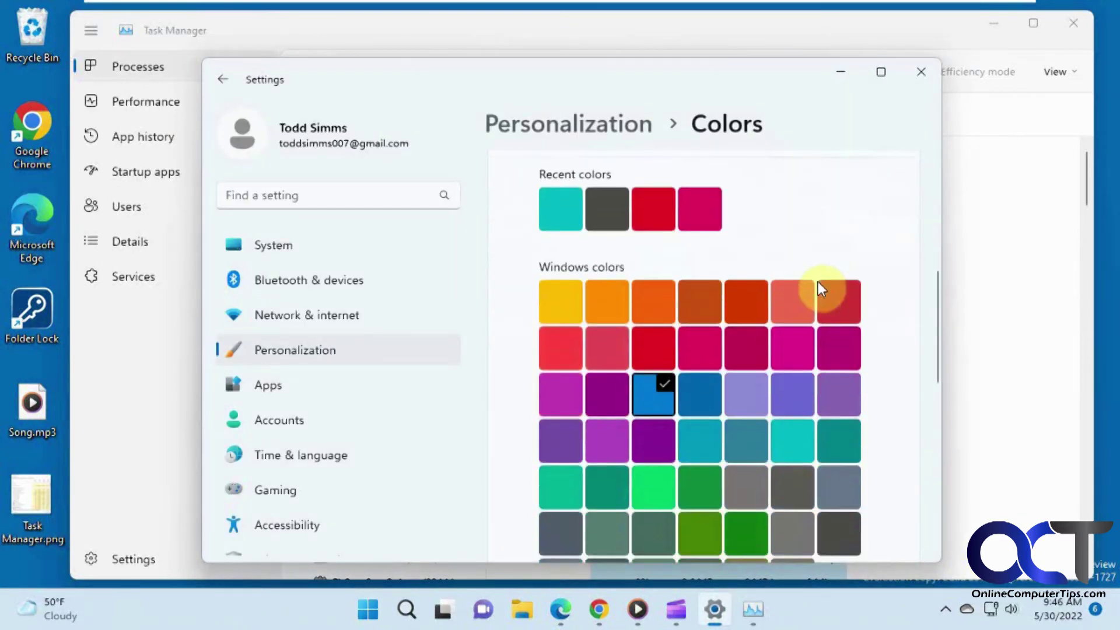
{"action": "left_click", "coordinate": [562, 347]}
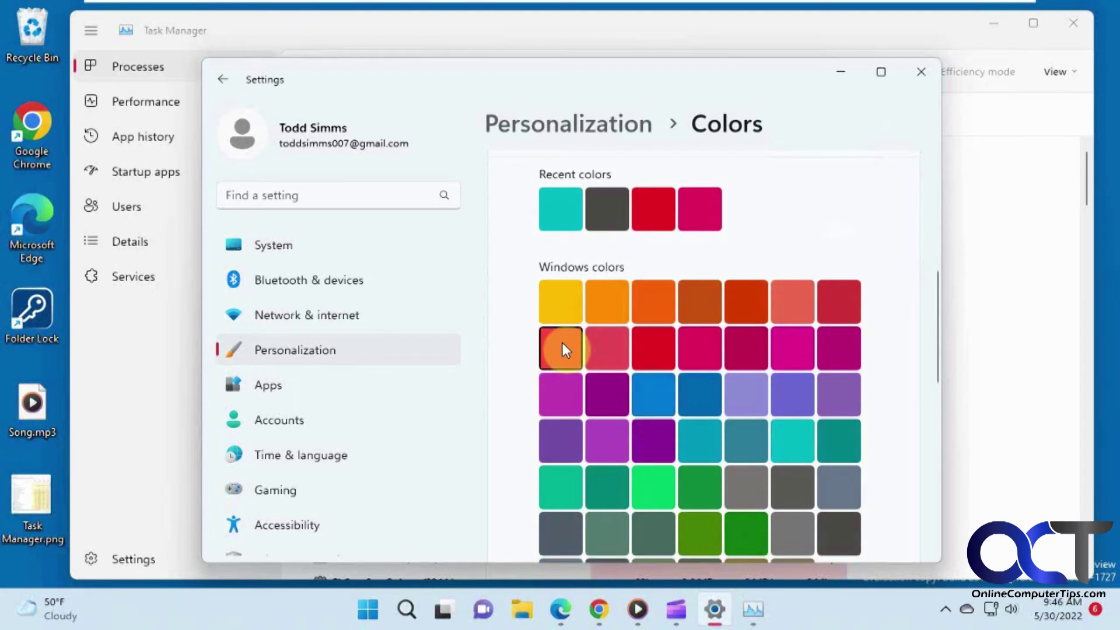
{"action": "left_click", "coordinate": [839, 74]}
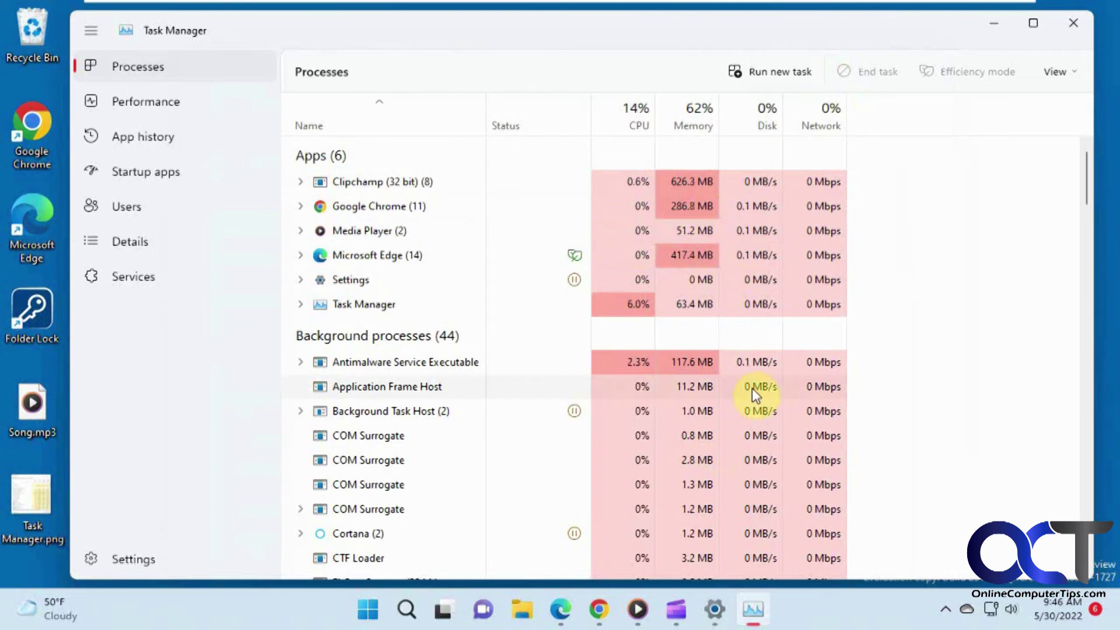
- Restore Settings, change Choose your mode from Light to Dark, and minimize to view Task Manager
{"action": "left_click", "coordinate": [716, 610]}
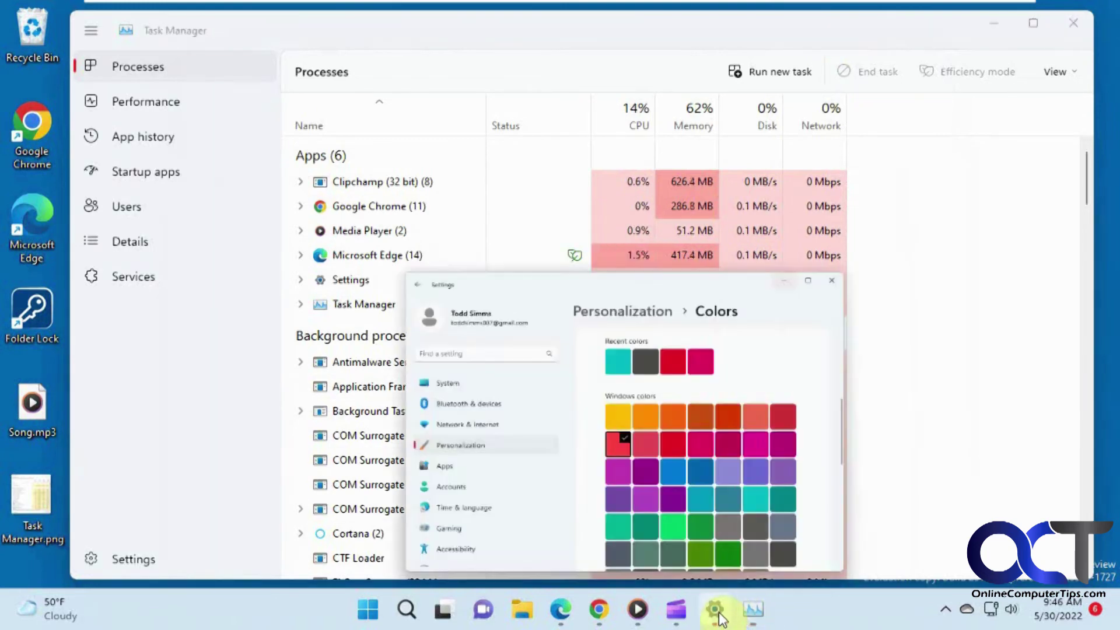
{"action": "scroll", "coordinate": [782, 291], "scroll_direction": "up", "scroll_amount": 5}
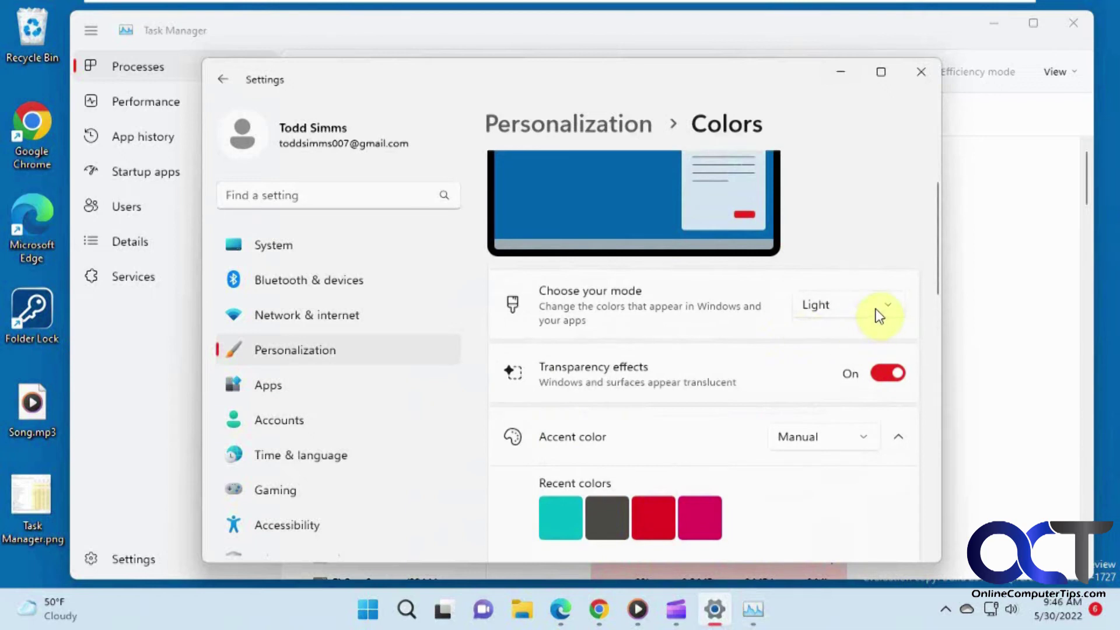
{"action": "left_click", "coordinate": [879, 317]}
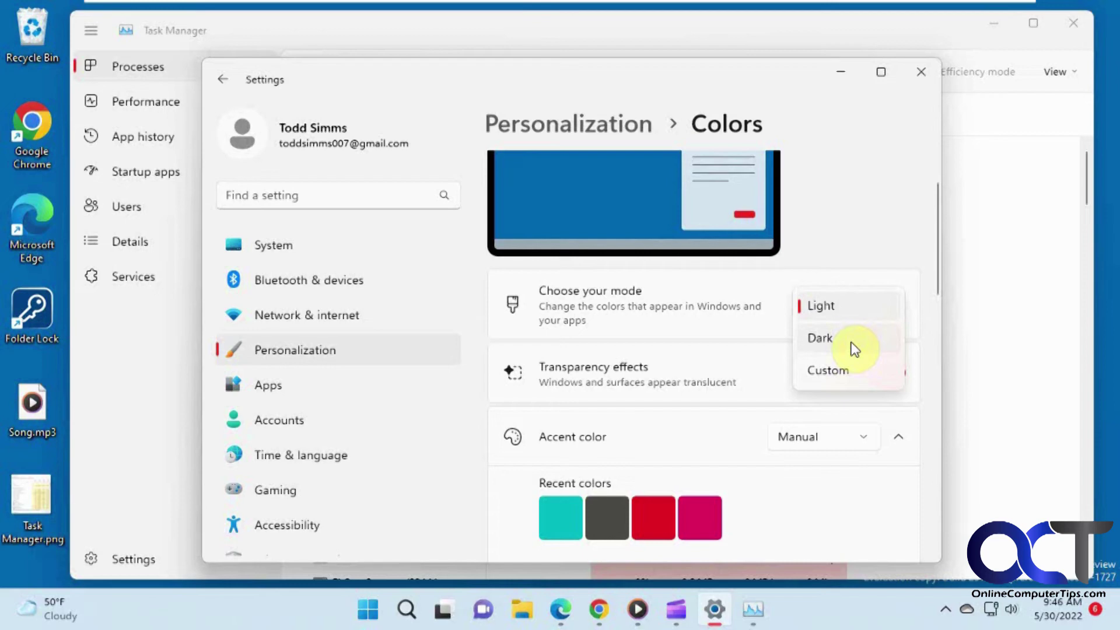
{"action": "left_click", "coordinate": [853, 346]}
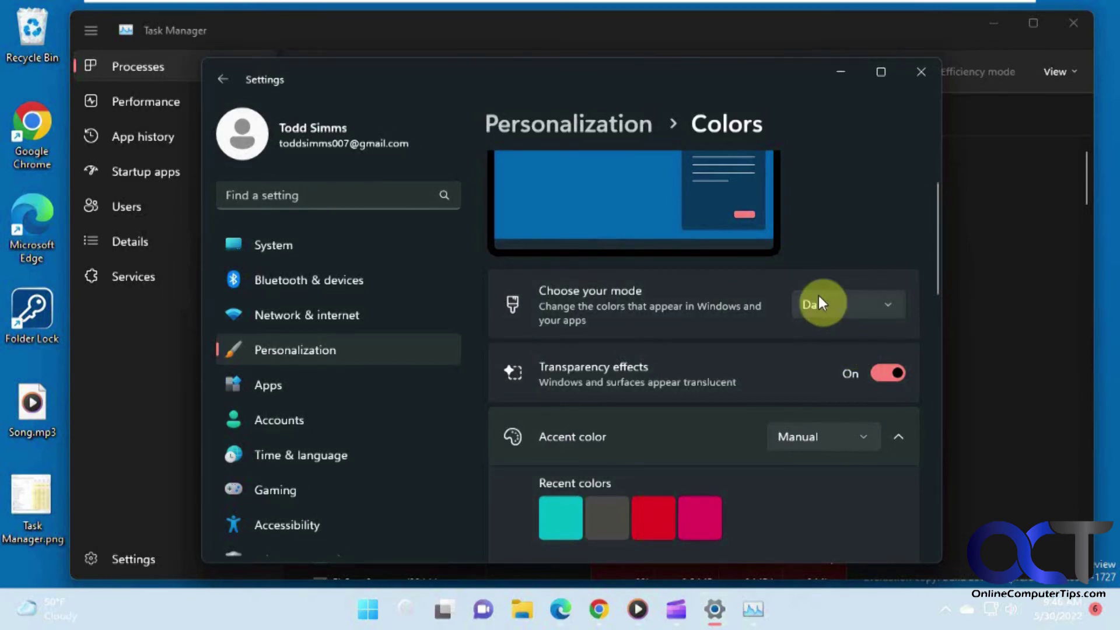
{"action": "left_click", "coordinate": [841, 73]}
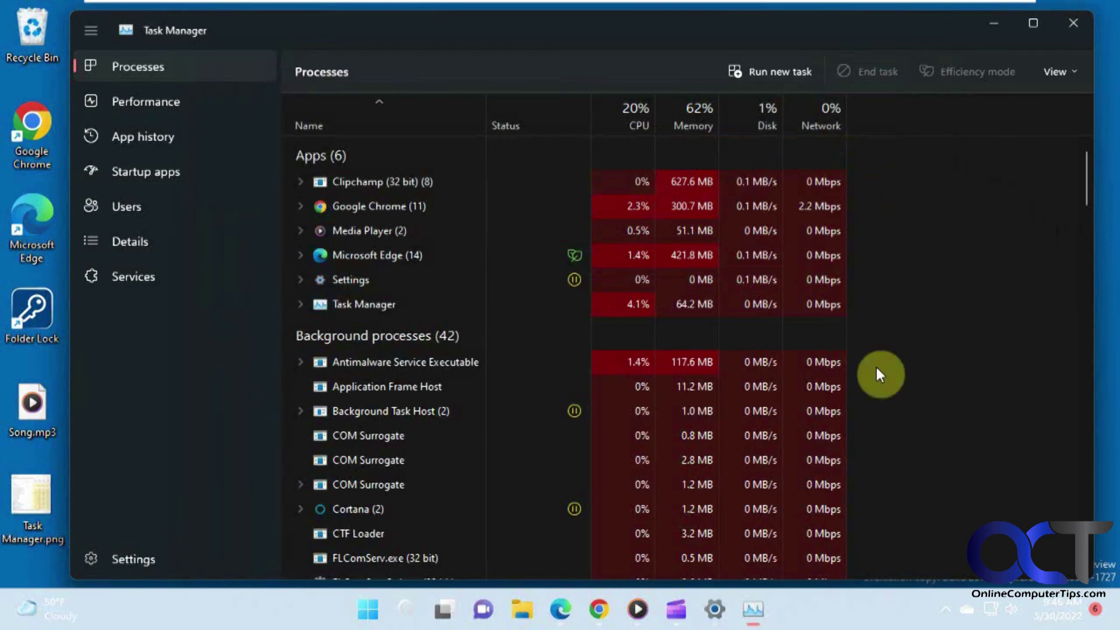
- Restore Settings and switch the colour mode via Custom back to Light
{"action": "left_click", "coordinate": [717, 610]}
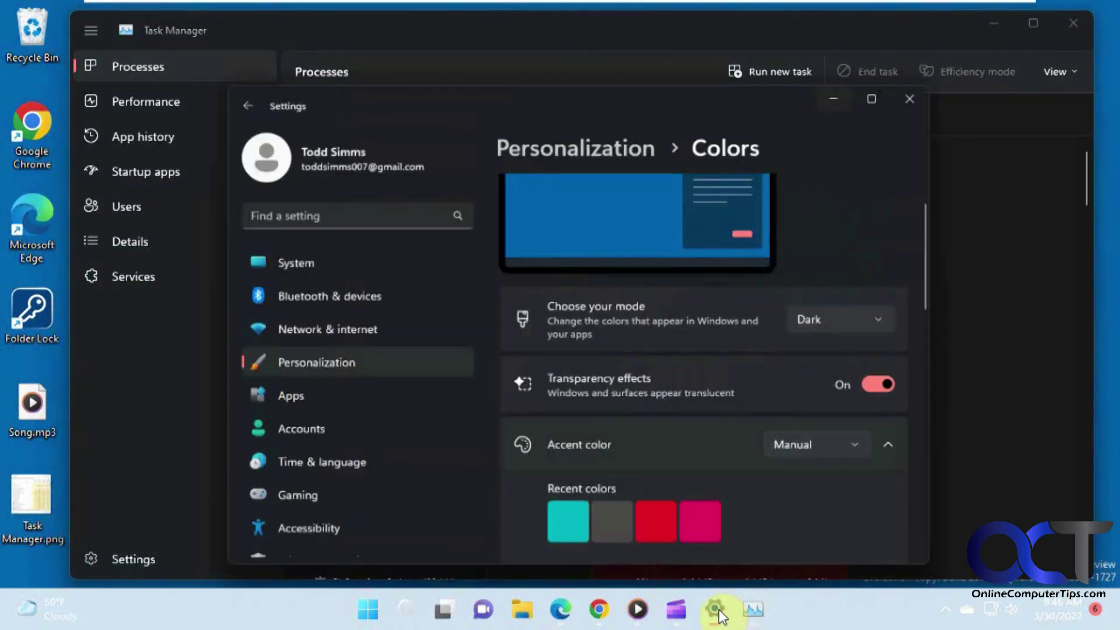
{"action": "left_click", "coordinate": [818, 307]}
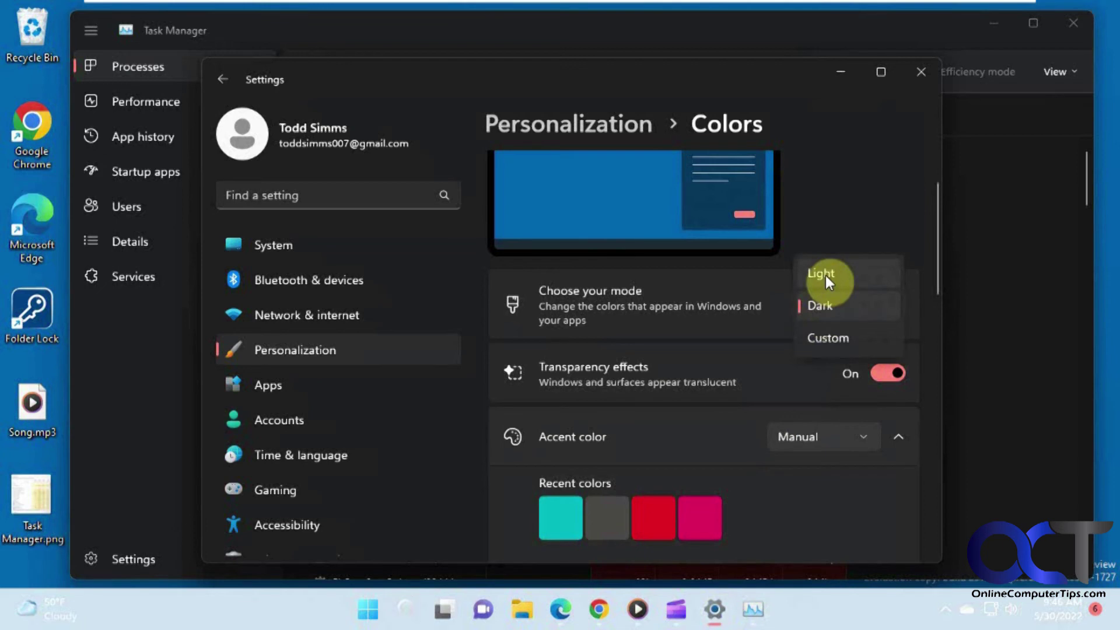
{"action": "left_click", "coordinate": [828, 339]}
{"action": "left_click", "coordinate": [843, 305]}
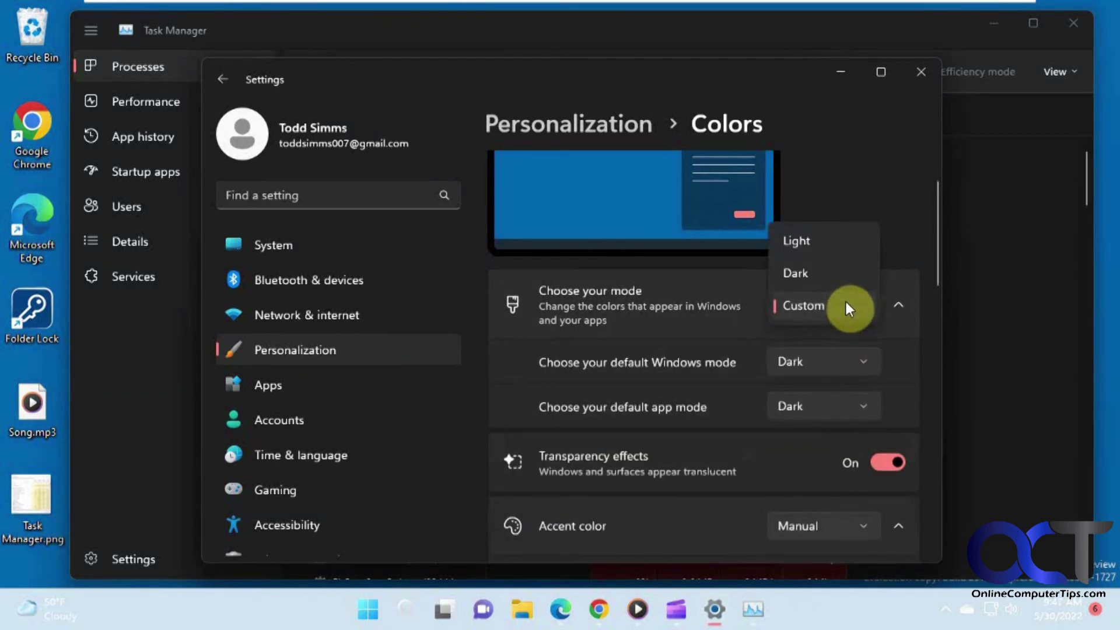
{"action": "left_click", "coordinate": [831, 238]}
- Set the Windows accent colour back to blue and minimize Settings
{"action": "scroll", "coordinate": [753, 453], "scroll_direction": "down", "scroll_amount": 5}
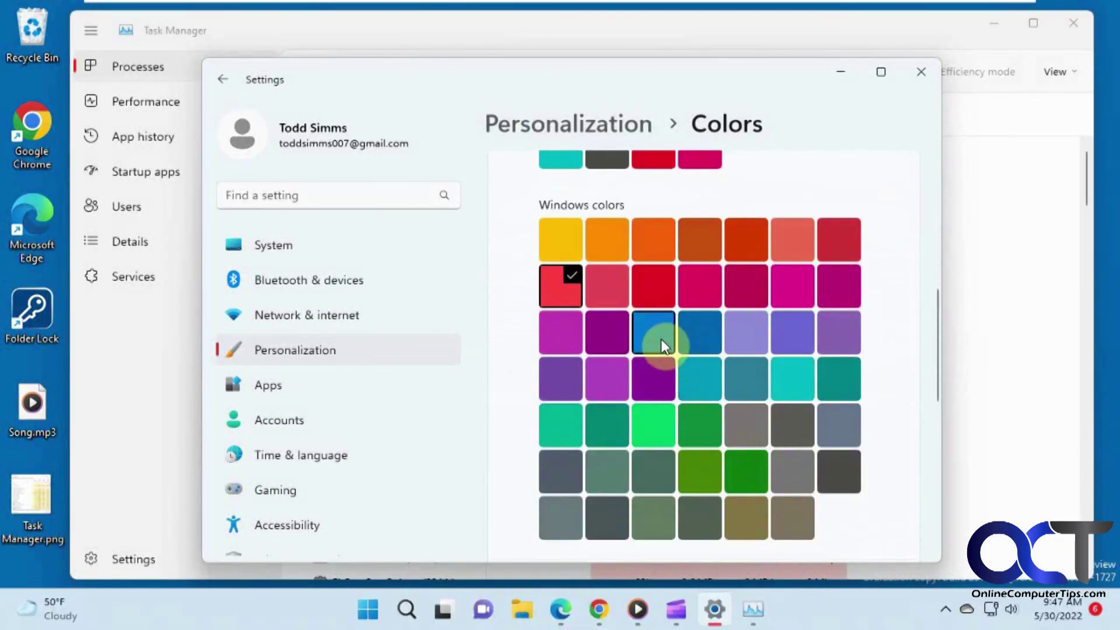
{"action": "left_click", "coordinate": [660, 338]}
{"action": "left_click", "coordinate": [833, 74]}
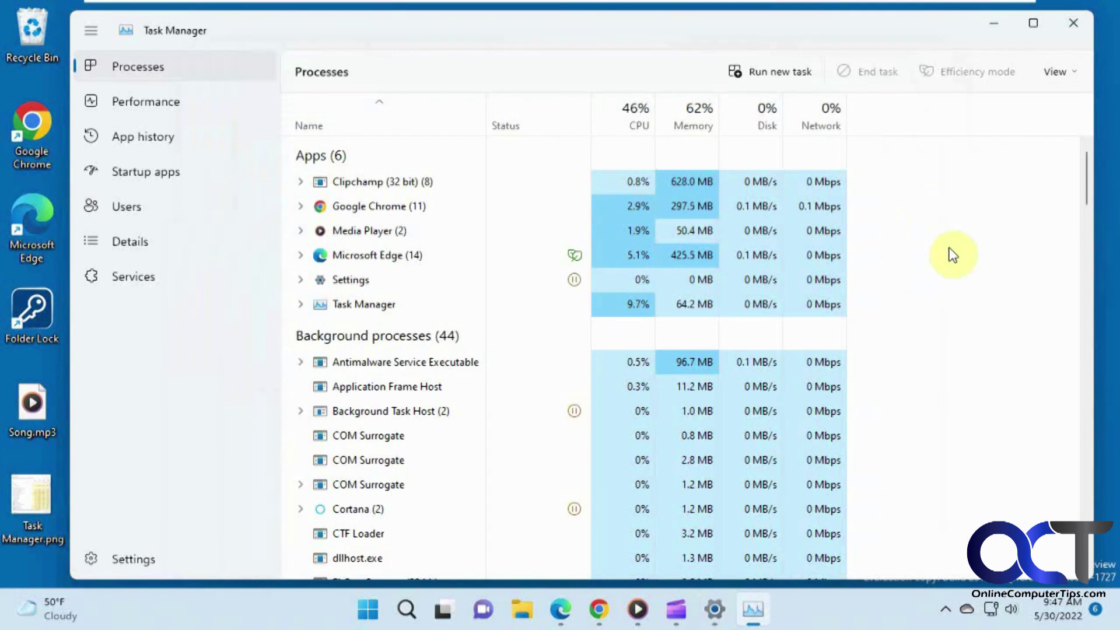